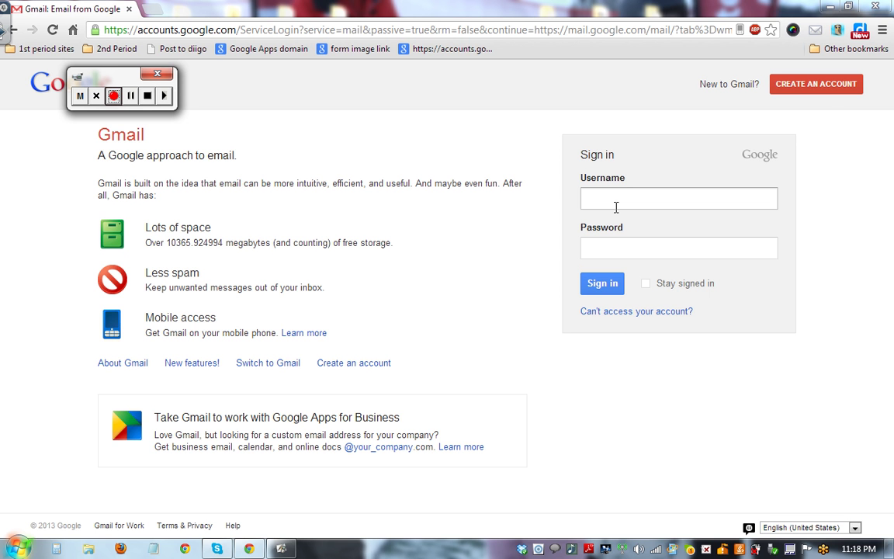
- Start a new Google account and enter a sample first and last name, correcting the last-name typo
left_click(827, 95)
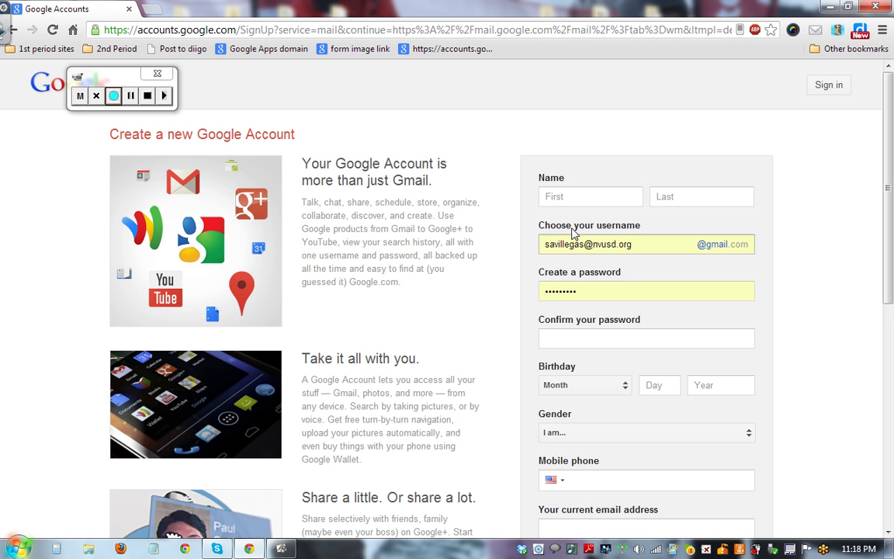
left_click(569, 196)
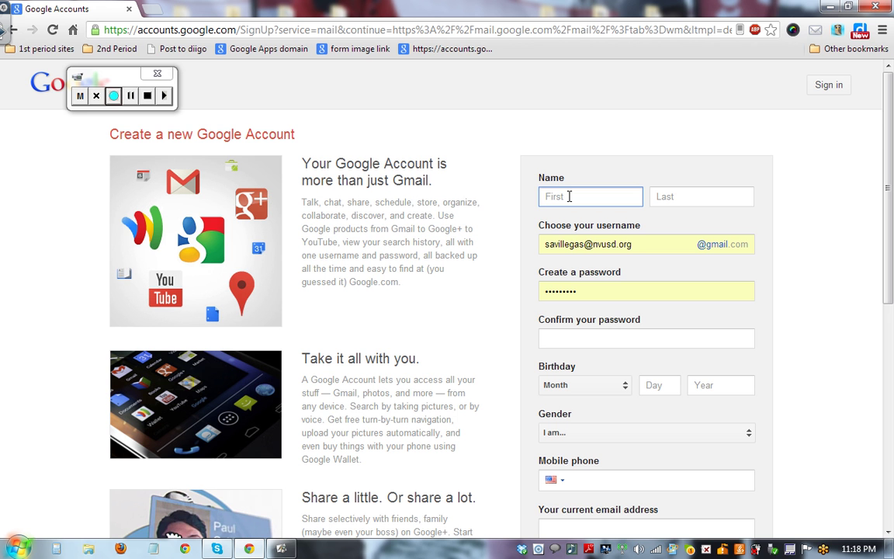
type("joe")
key("Tab")
type("som bod")
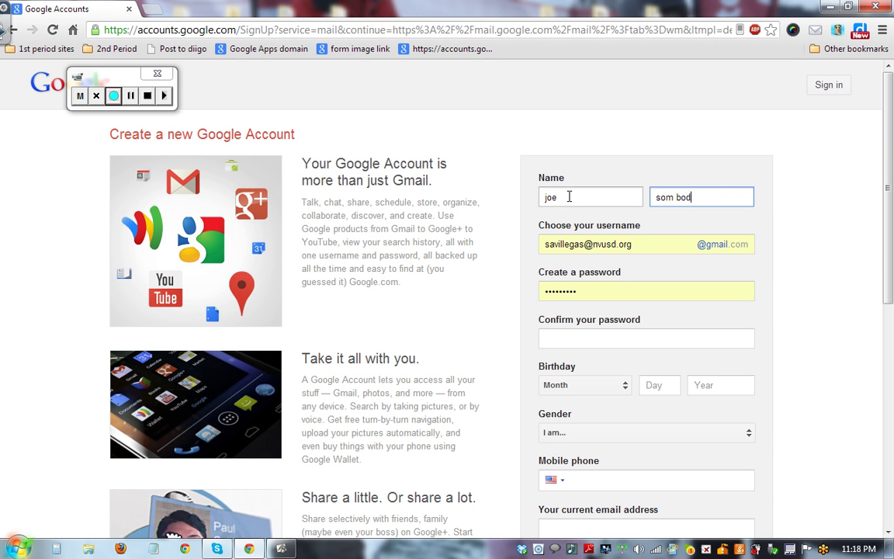
key("BackSpace")
key("BackSpace")
key("BackSpace")
key("BackSpace")
type("ebody")
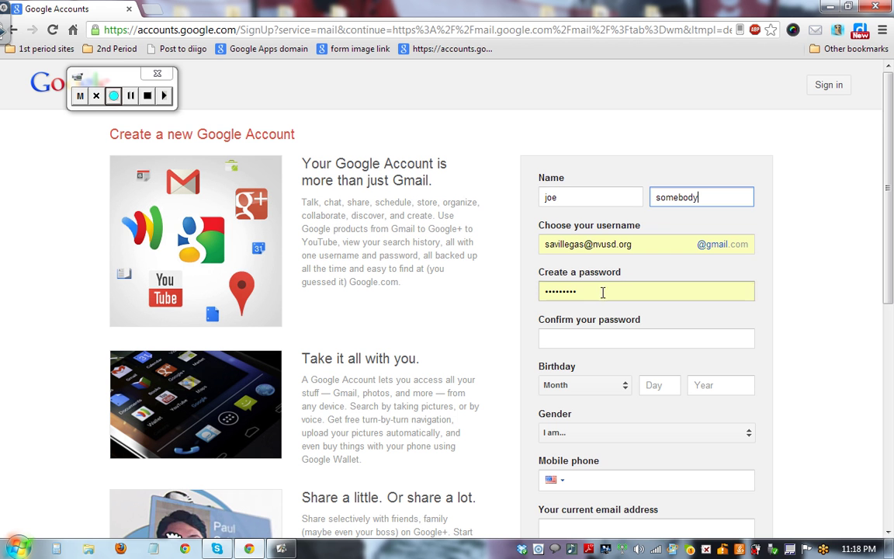
- Replace the autofilled username with the chosen new Gmail username
left_click(671, 236)
key("ctrl+a")
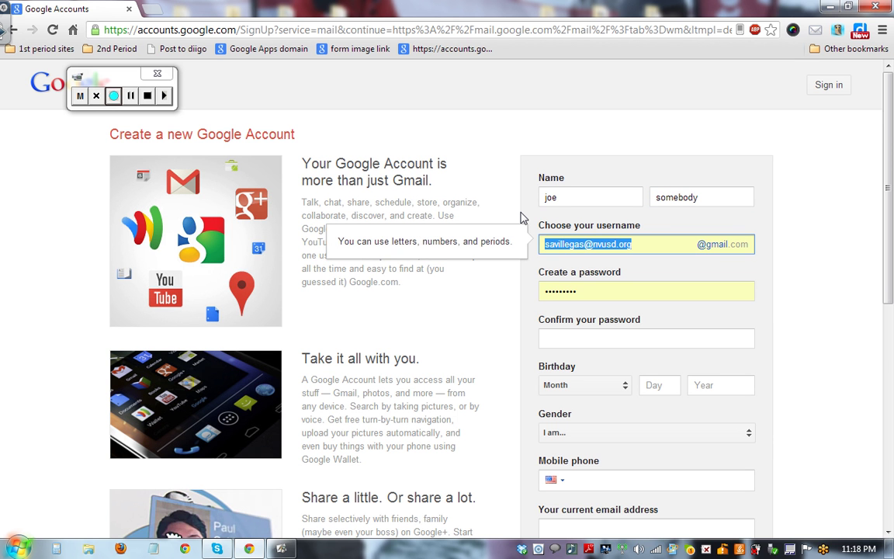
key("BackSpace")
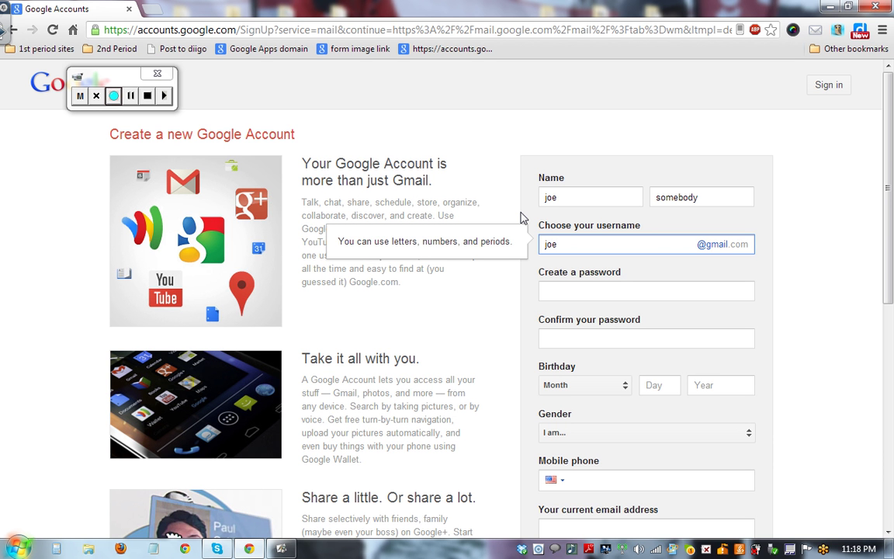
- Enter a password and retype it in the Confirm your password field
left_click(569, 294)
type("abc")
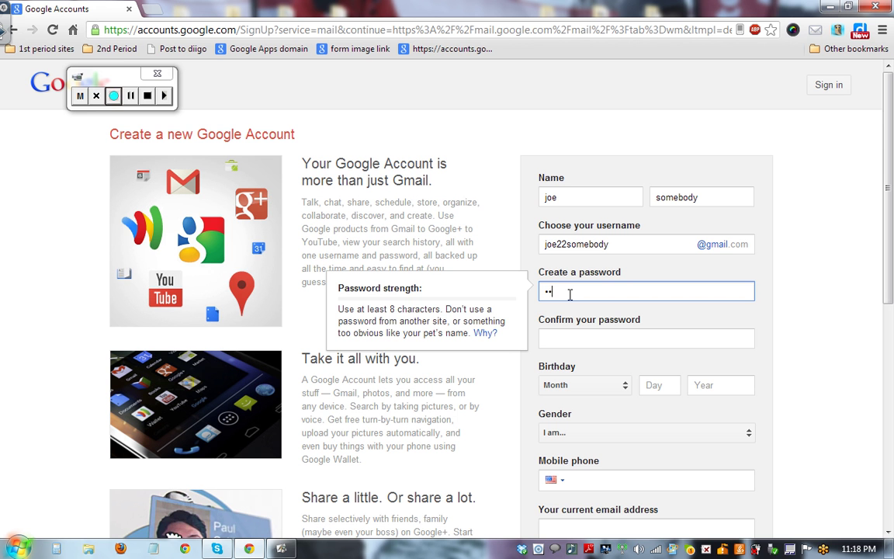
type("d")
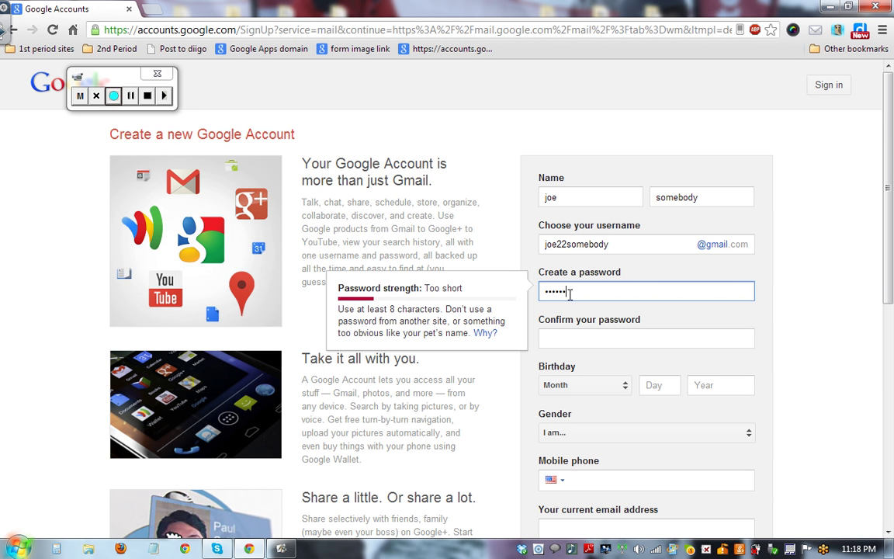
type("efg")
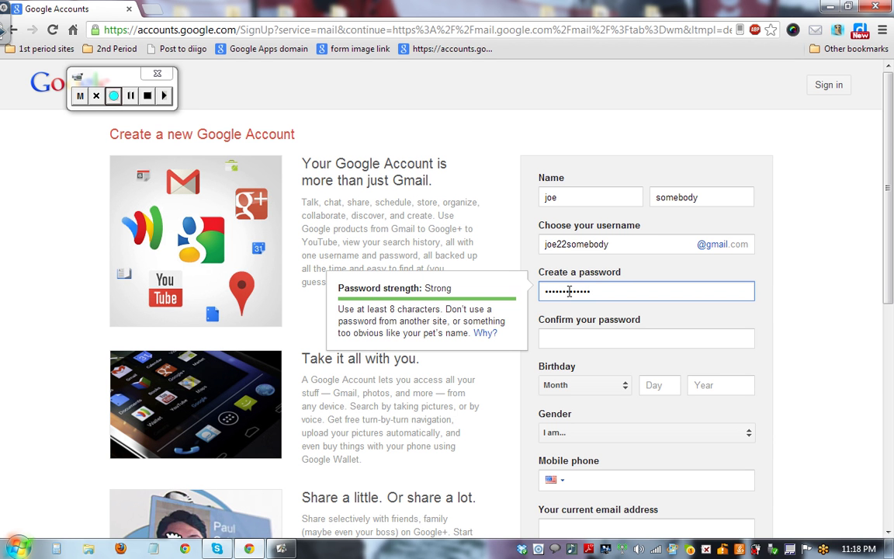
left_click(579, 343)
type("ab")
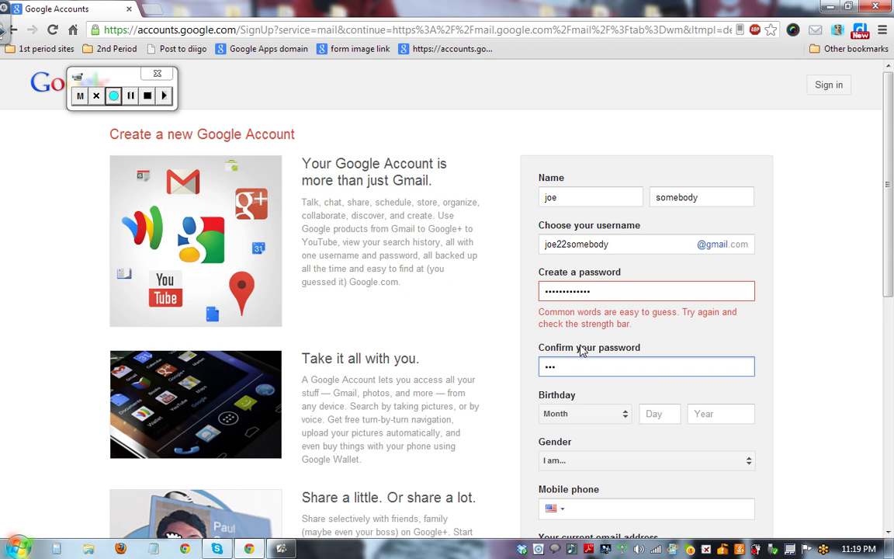
type("cdefghijklm")
- Set the birthday to May 1, 1980, fixing the mistyped year
left_click(625, 414)
left_click(615, 404)
left_click(644, 417)
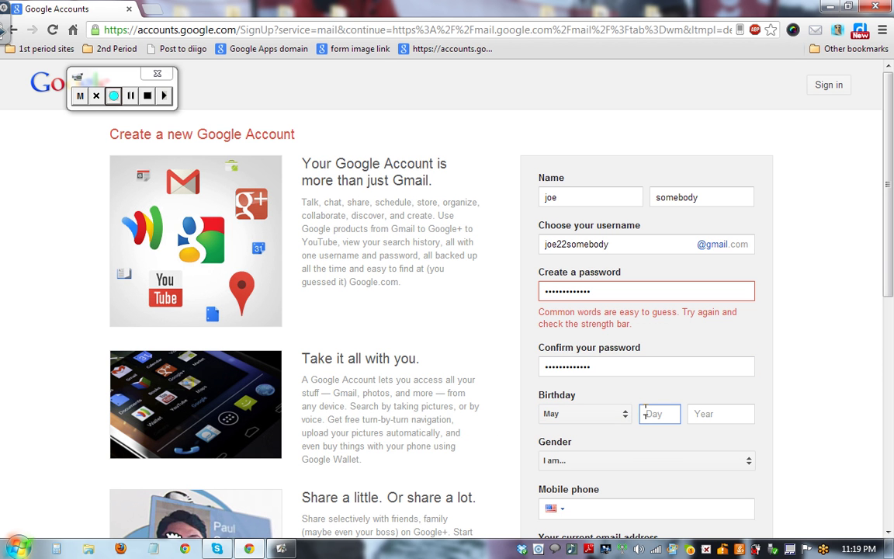
type("1")
left_click(693, 413)
type("19")
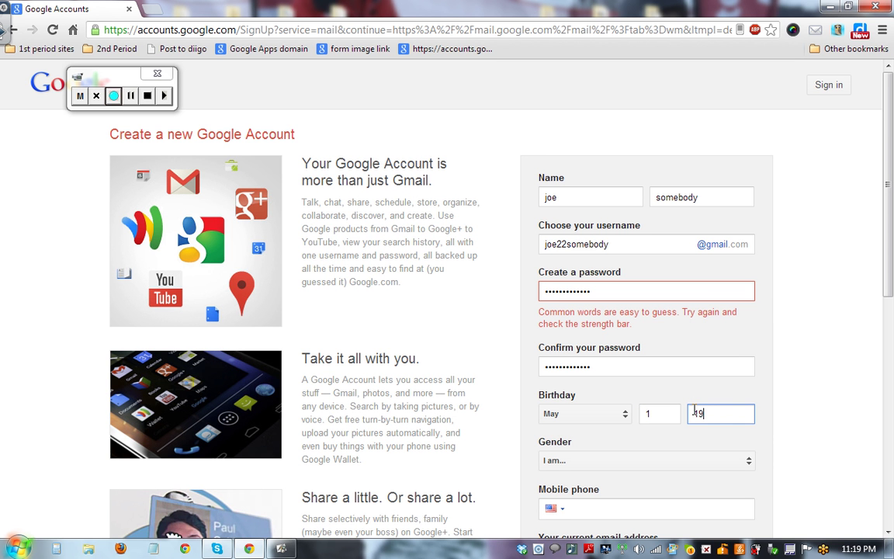
type("50")
key("BackSpace")
key("BackSpace")
type("80")
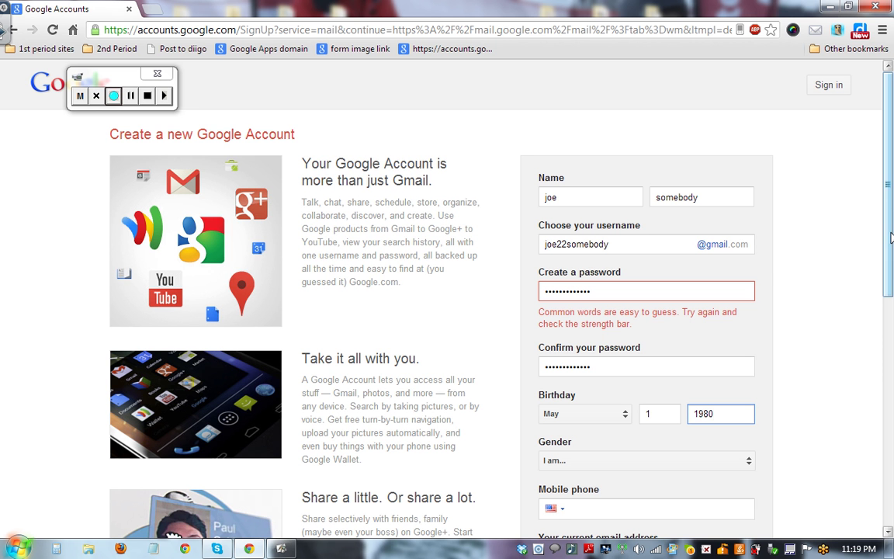
- Choose Male as gender, then go to the mobile phone and current email fields
left_click_drag(892, 208, 891, 258)
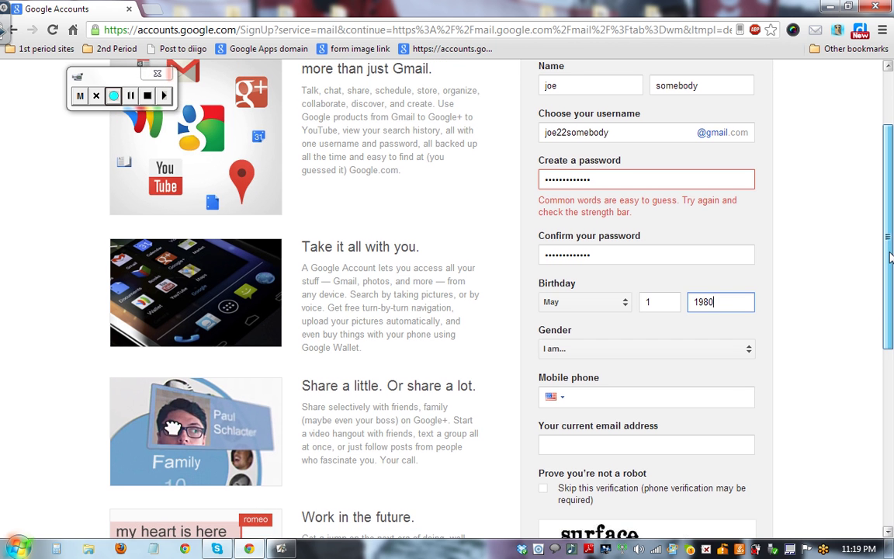
left_click(749, 353)
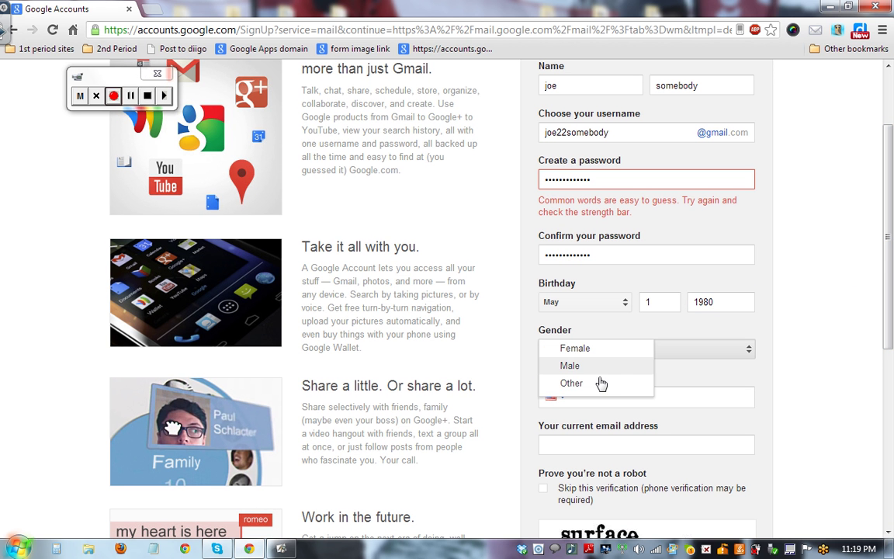
left_click(575, 371)
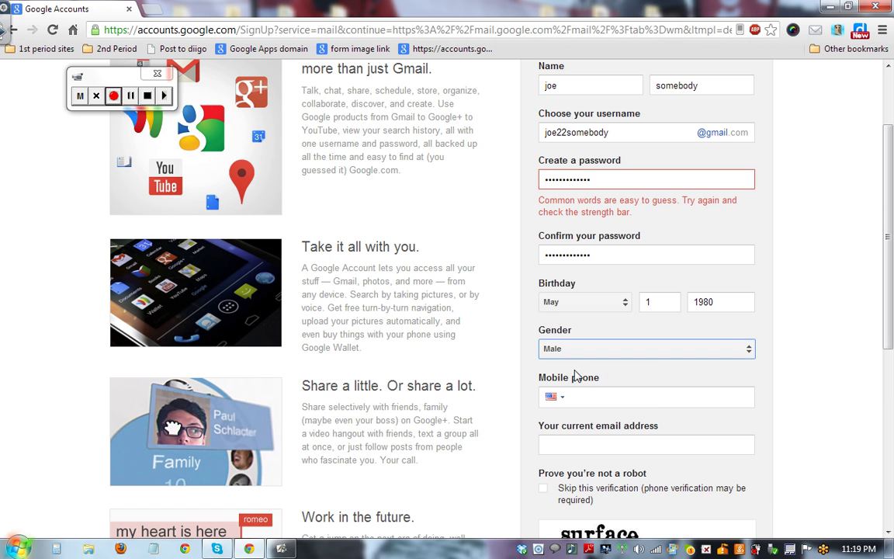
left_click(581, 397)
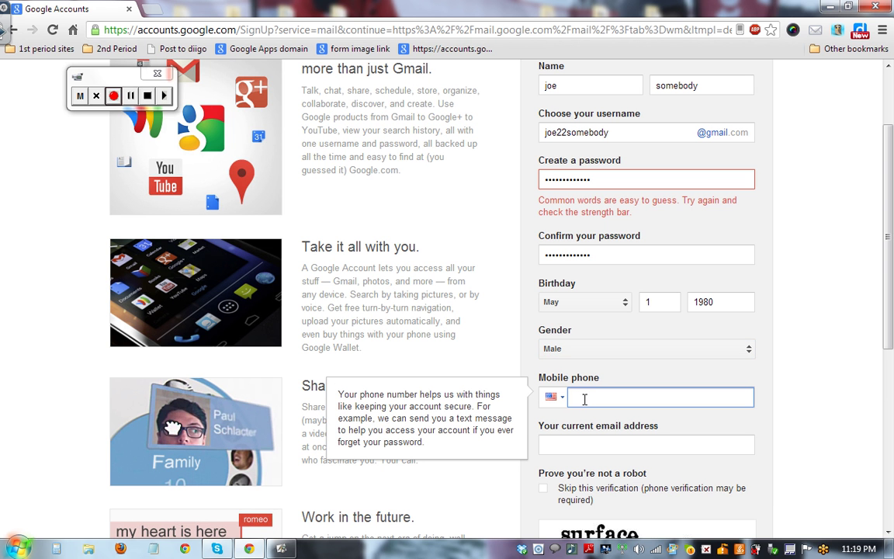
left_click(637, 449)
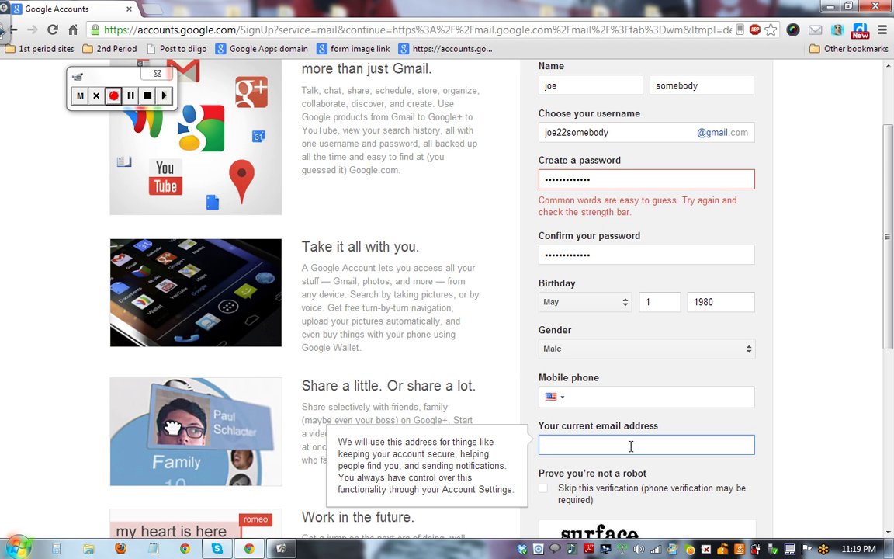
- Type the two verification words and tick agreement to Google's Terms of Service and Privacy Policy
scroll(891, 349, "down", 2)
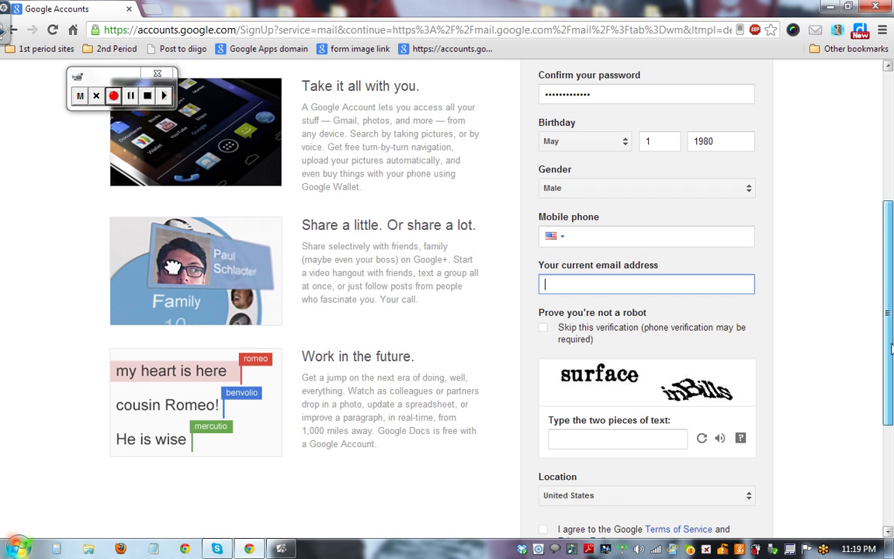
scroll(890, 349, "down", 1)
left_click(645, 381)
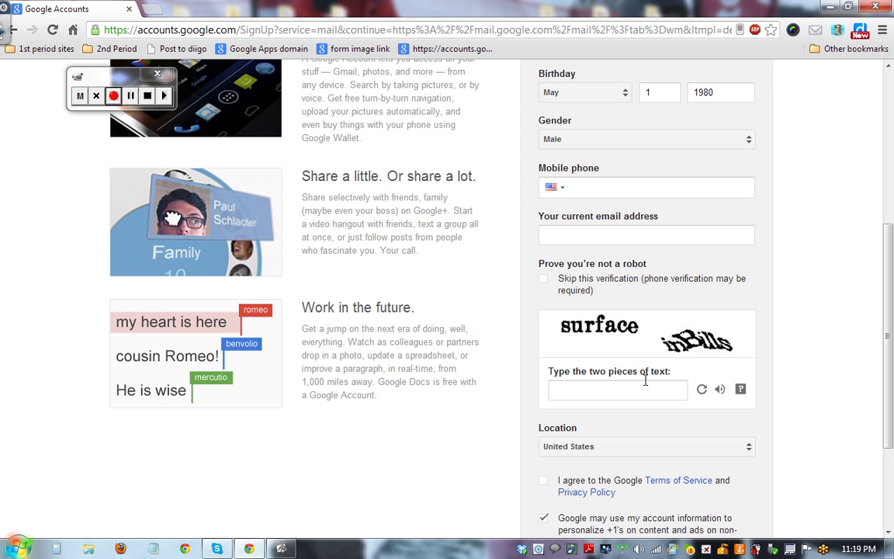
left_click(646, 389)
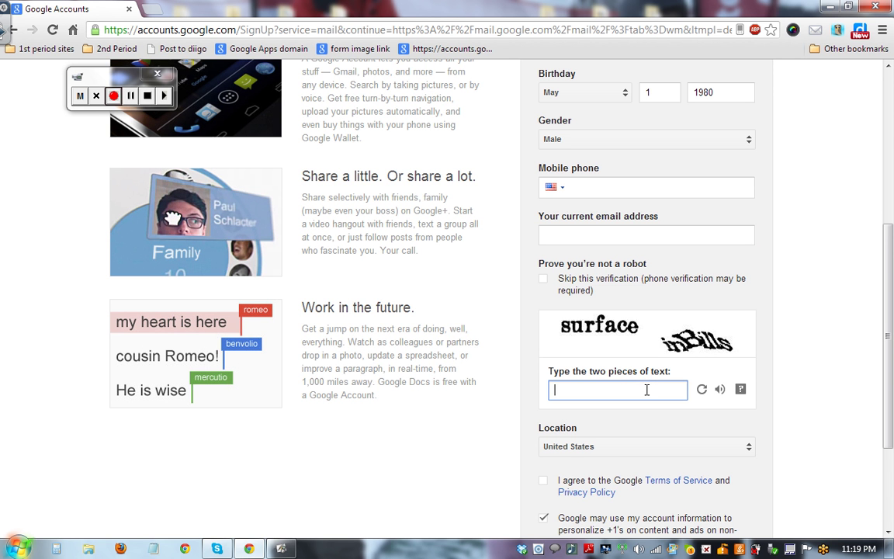
type("surfaceinBills")
left_click(547, 483)
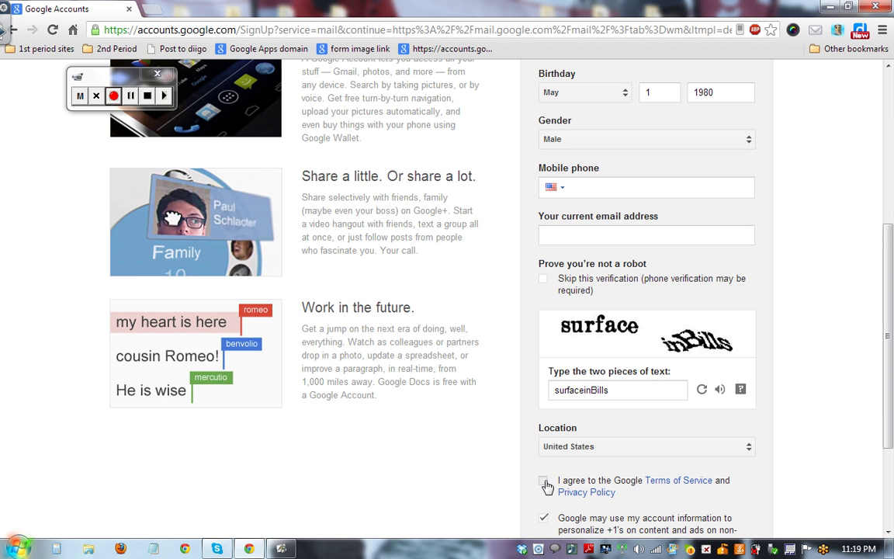
left_click(121, 97)
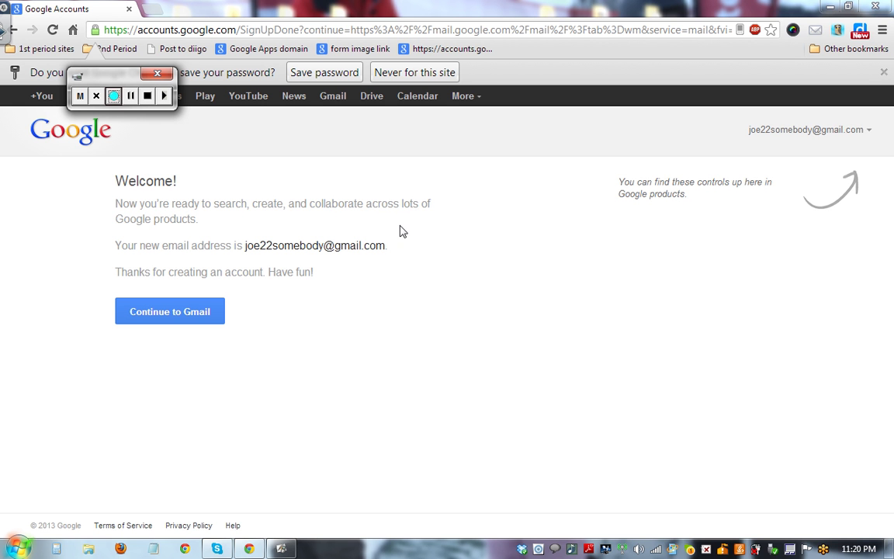
- Continue to Gmail, close the Welcome dialog and tour reminder, and show the More products menu
left_click(196, 316)
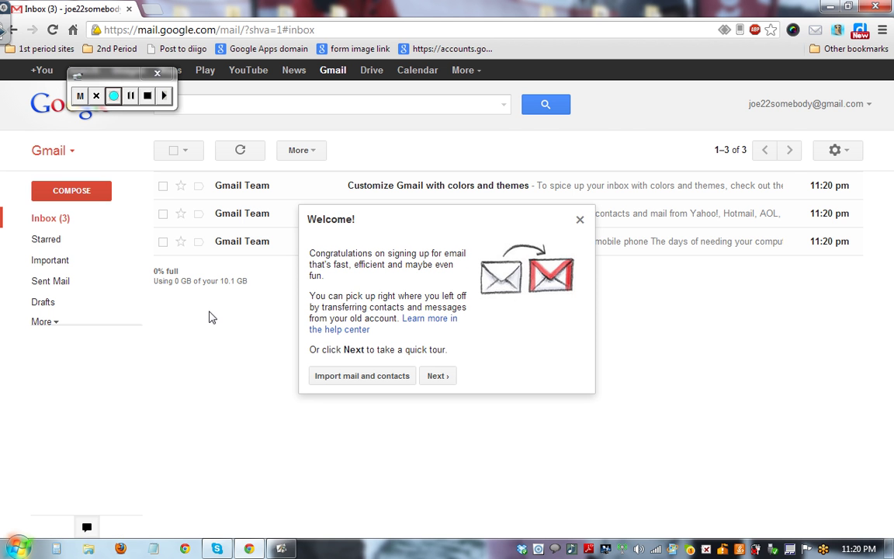
left_click(581, 221)
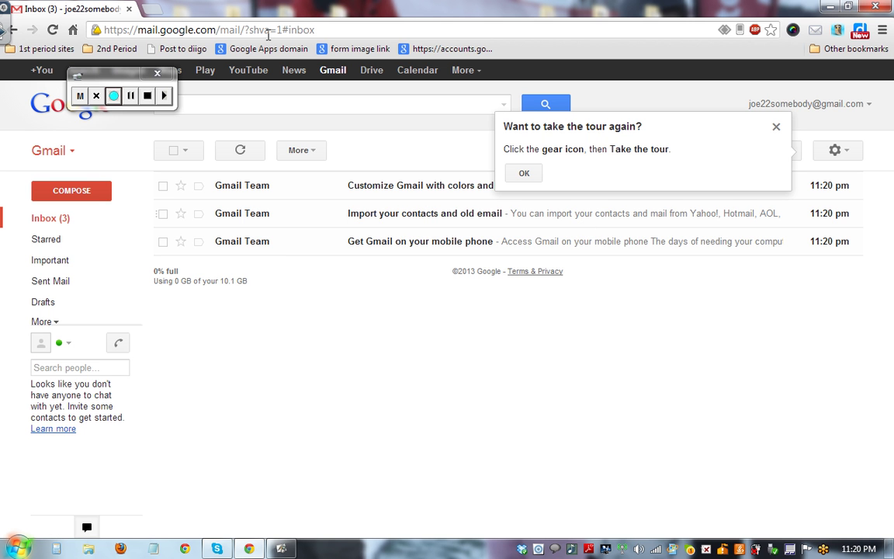
left_click_drag(132, 81, 360, 347)
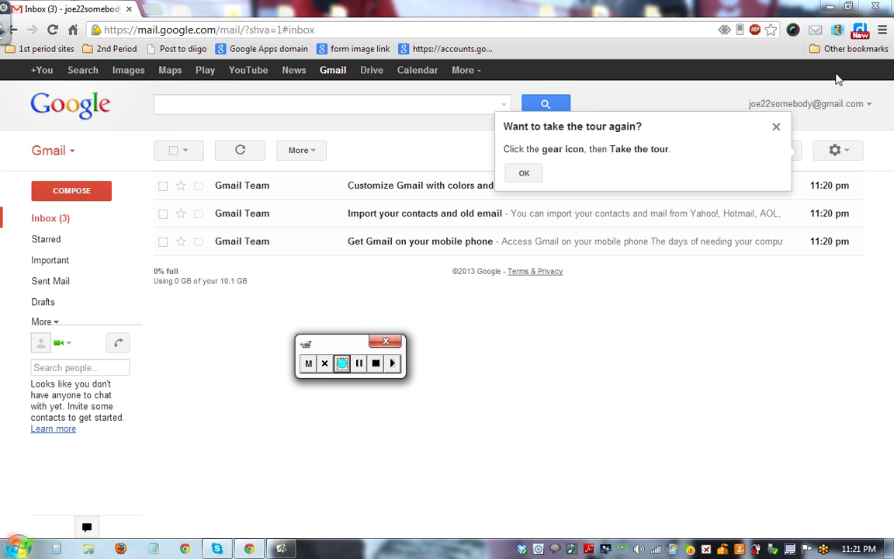
left_click(489, 98)
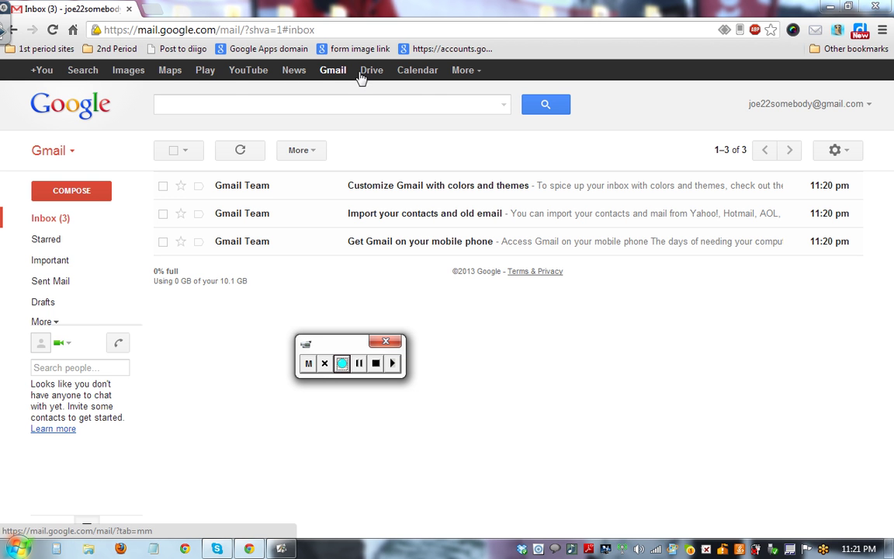
left_click(469, 74)
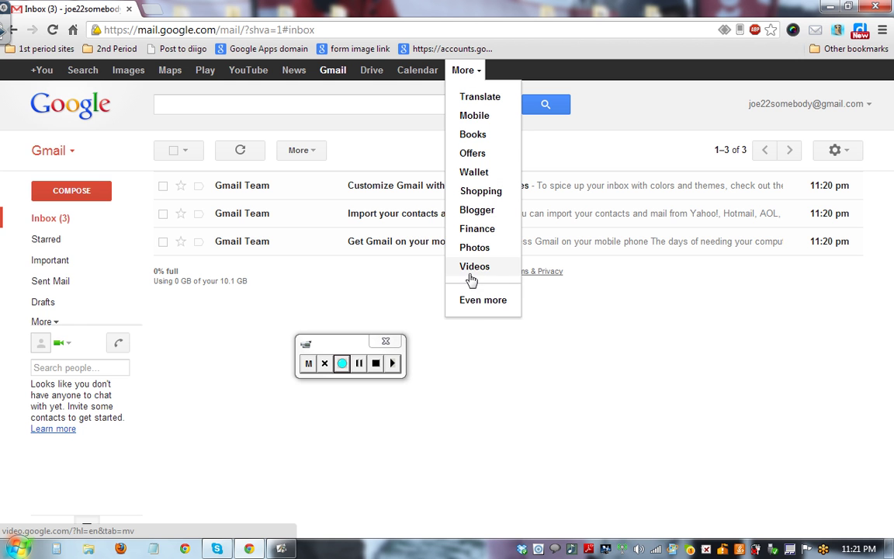
- Open the Even more Google Products page in a new tab, then switch back to the Inbox tab
left_click(471, 302)
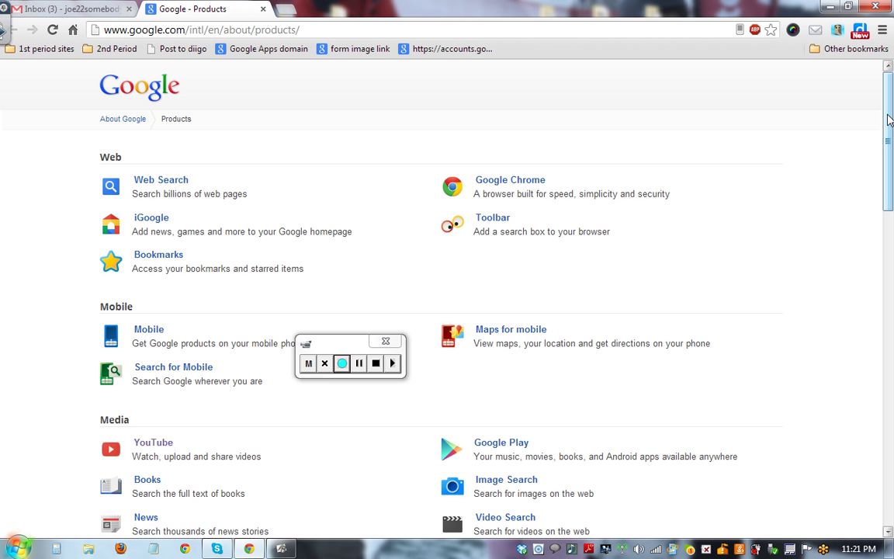
left_click_drag(890, 116, 891, 44)
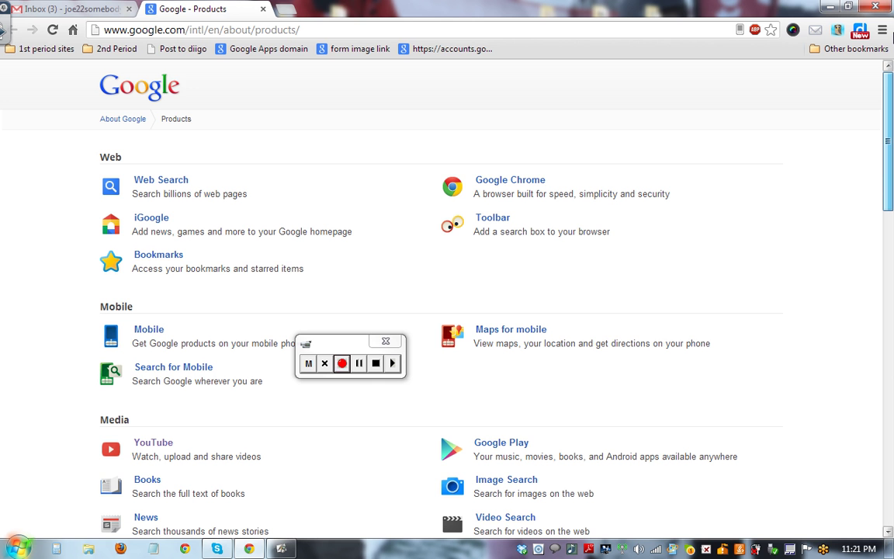
mouse_move(24, 19)
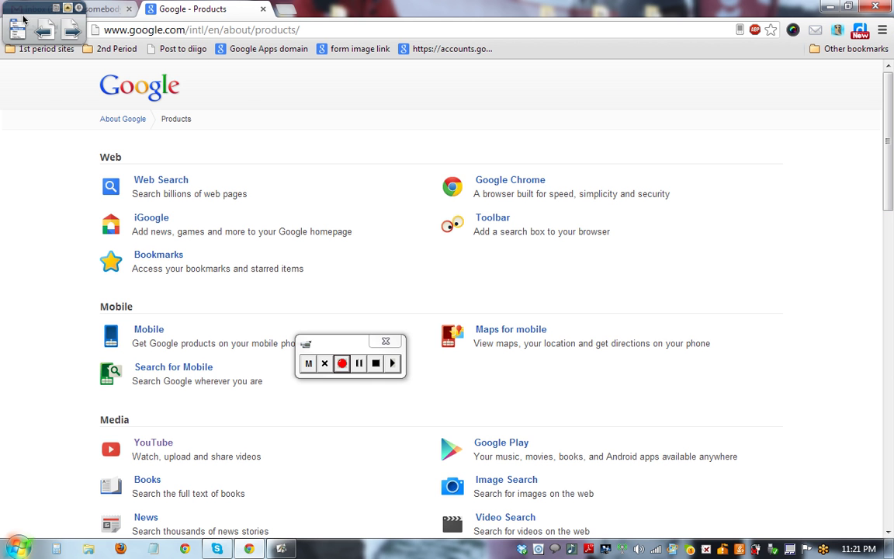
left_click(98, 7)
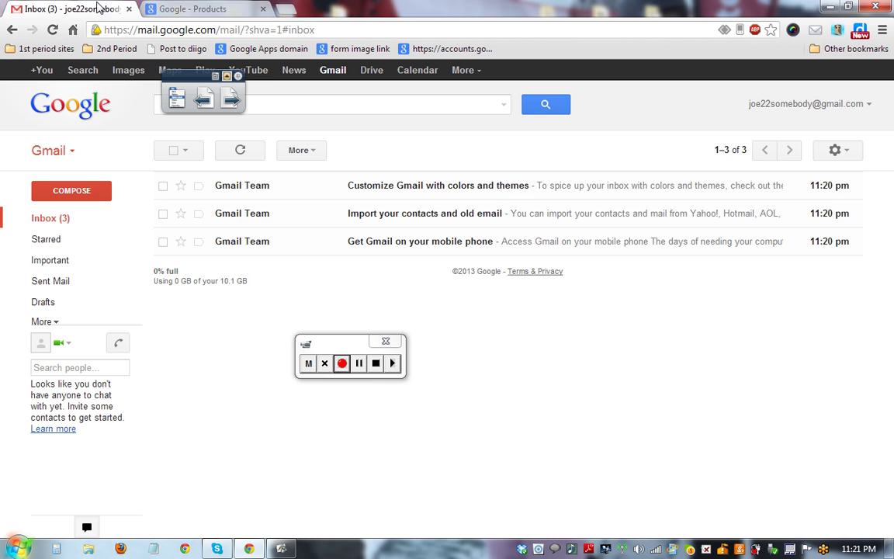
left_click_drag(191, 77, 202, 347)
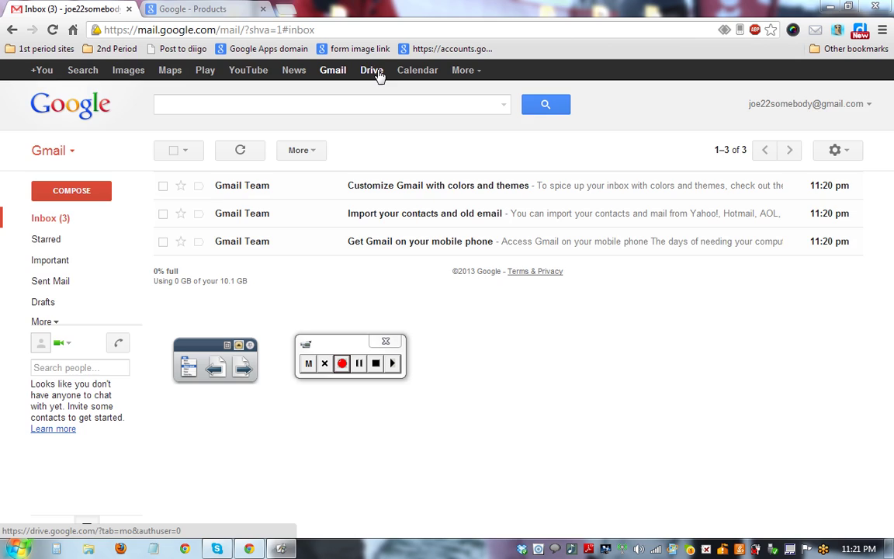
- Open Google Drive from the Google bar to reach the new account's My Drive
left_click(372, 70)
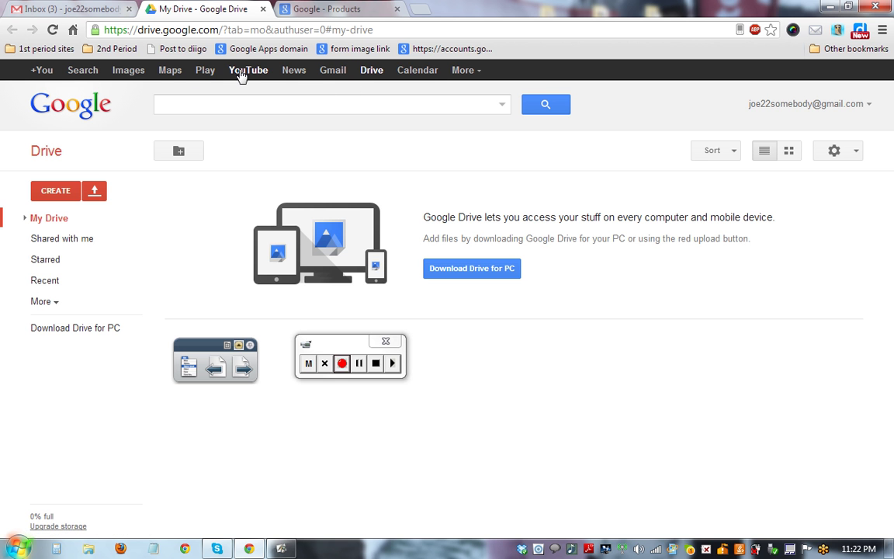
- Open Google Maps from the Google bar in a new tab
left_click(161, 70)
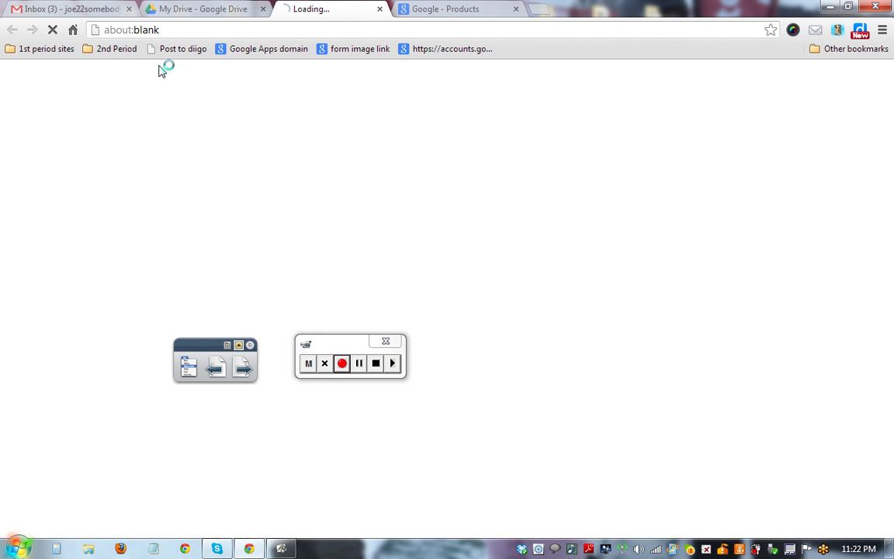